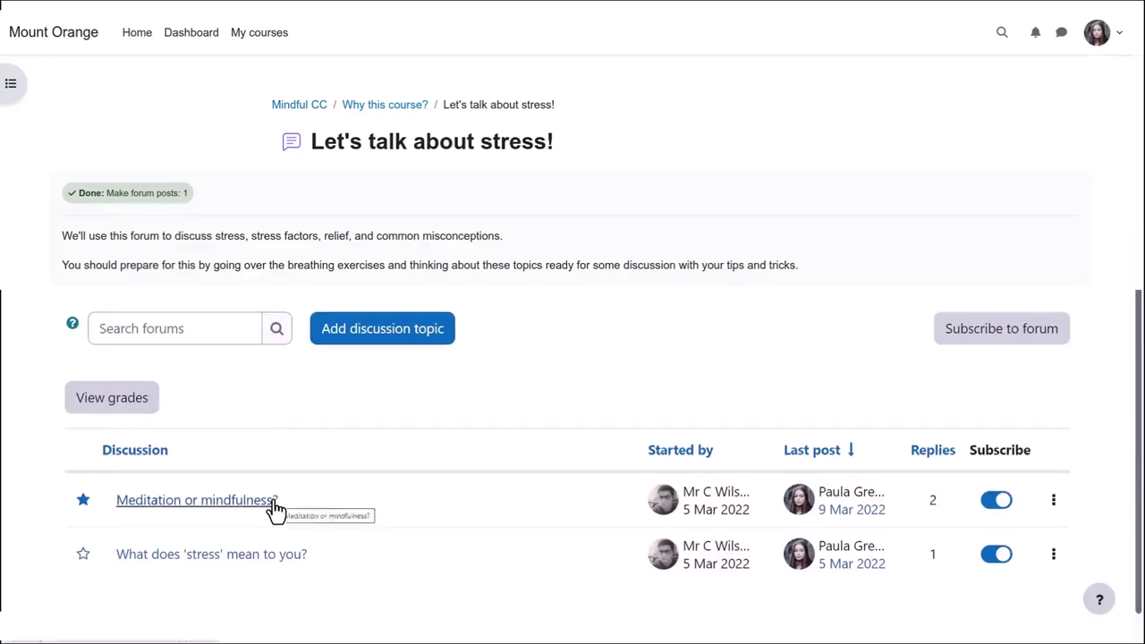
Open the "Meditation or mindfulness?" discussion in the stress forum.
left_click(275, 509)
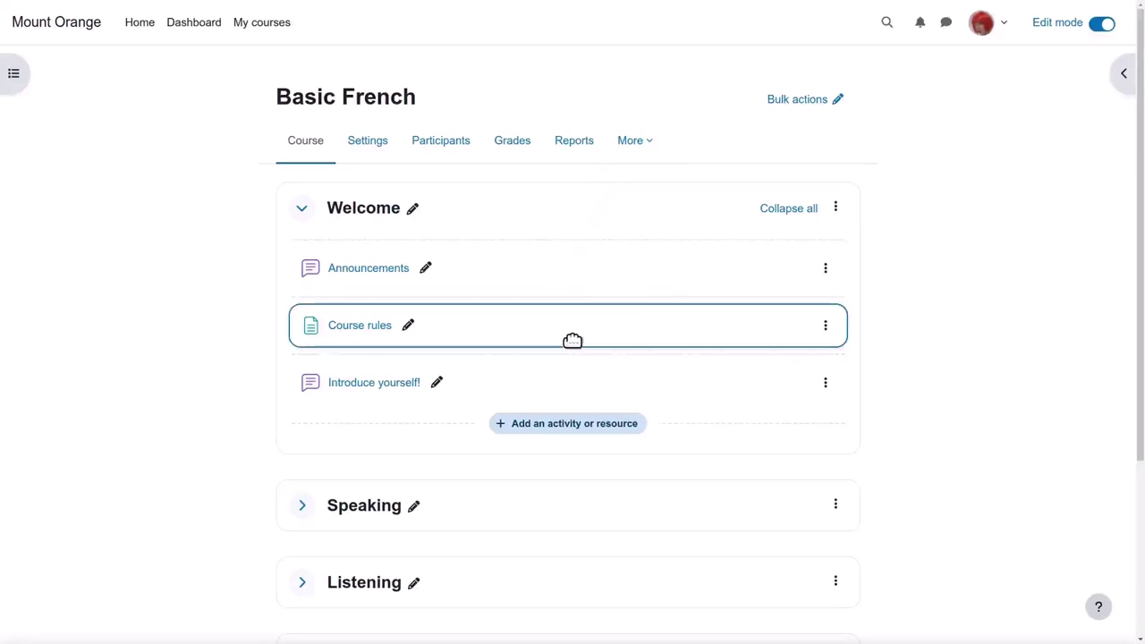
Read the Forum activity's information and add a new forum to the Welcome section of the Basic French course.
left_click(578, 427)
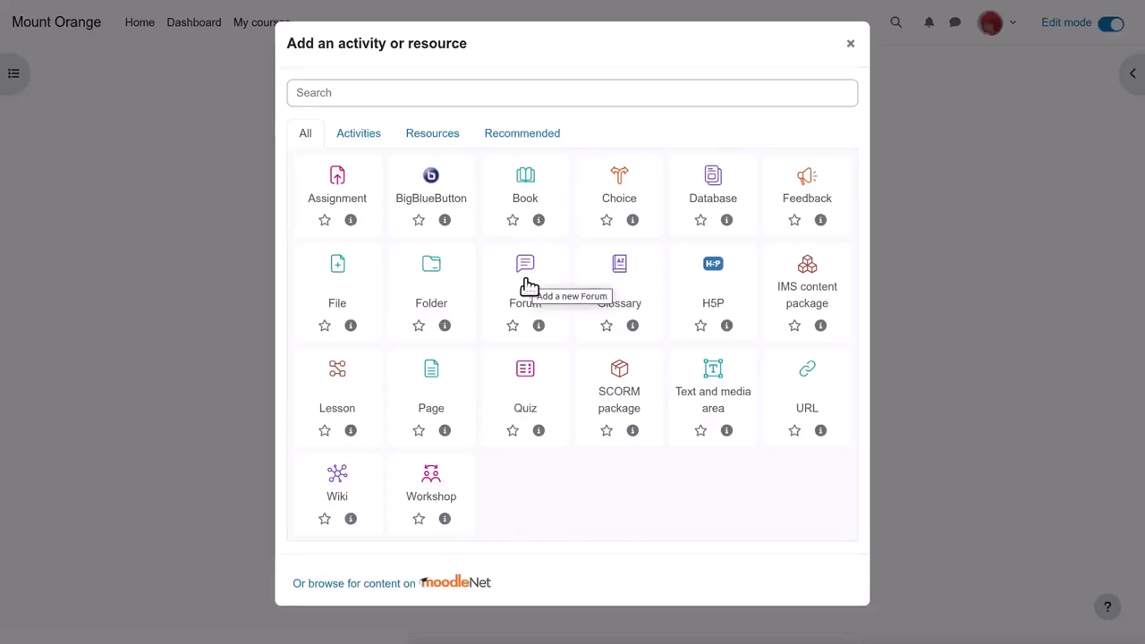
left_click(538, 327)
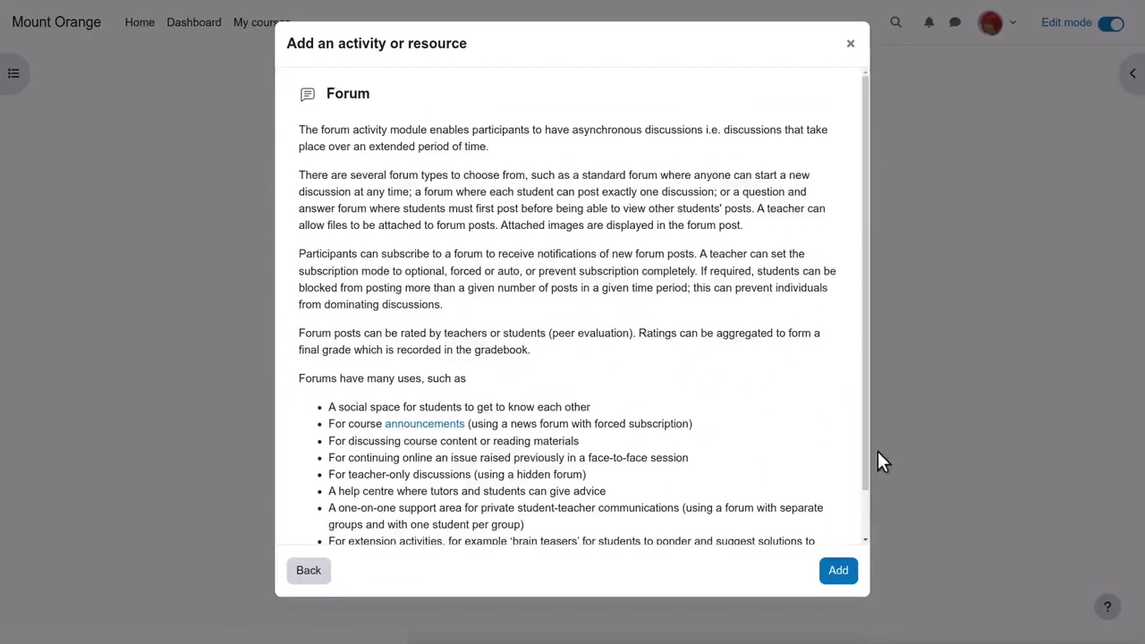
left_click_drag(864, 462, 861, 544)
left_click(838, 571)
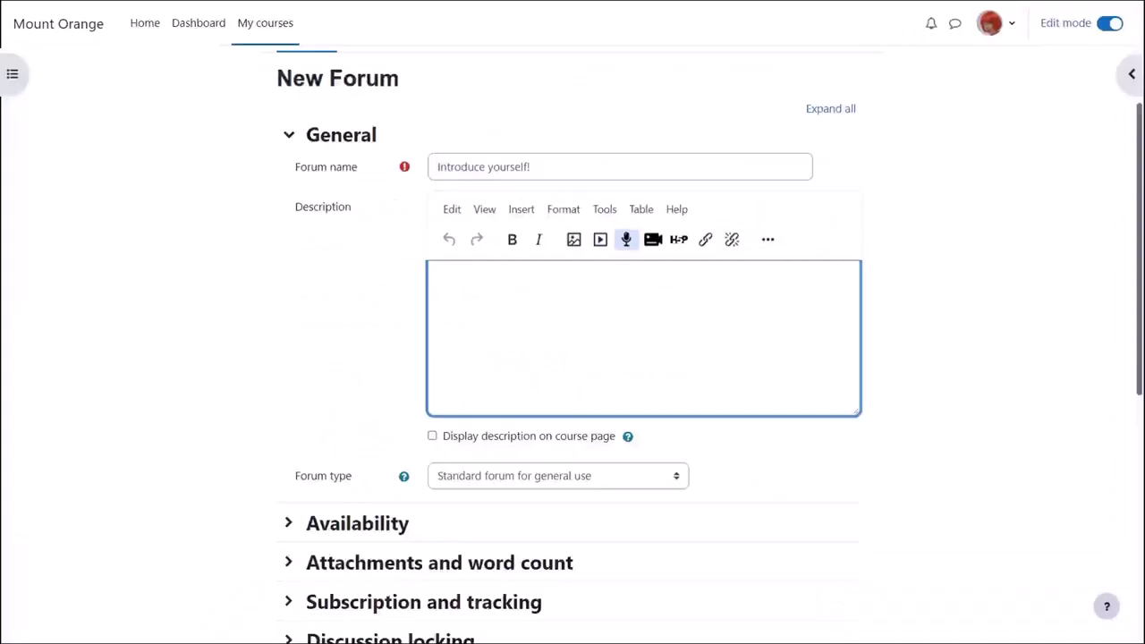
Enter the description "Come and say hello to other course participants!" and keep the forum type as Standard forum for general use.
type("Come and say hello to other course participants!")
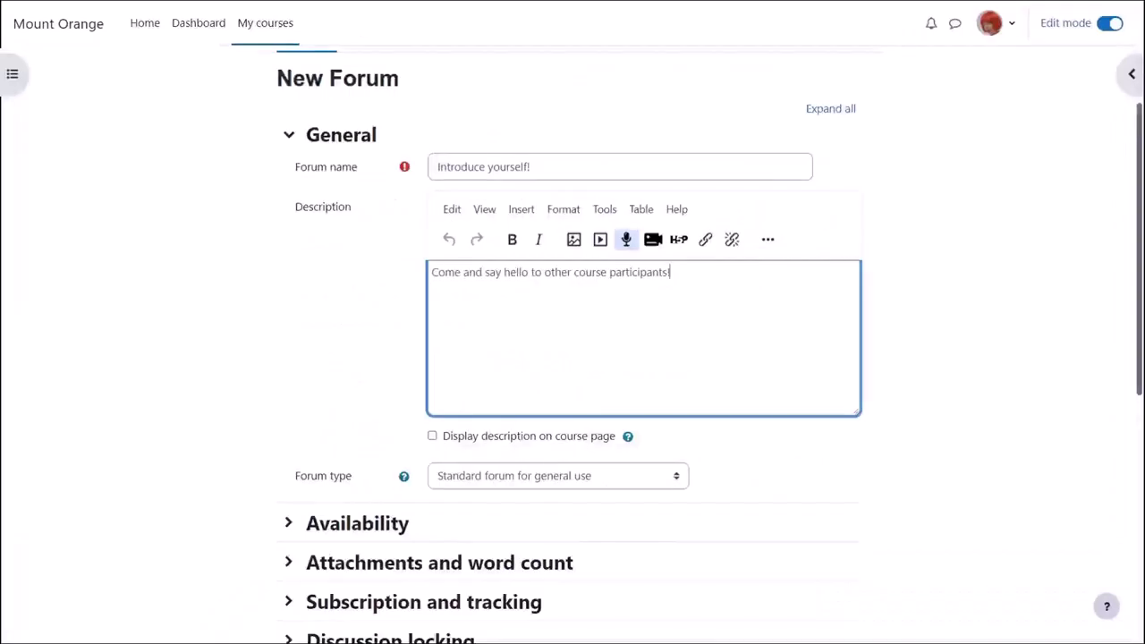
left_click(676, 487)
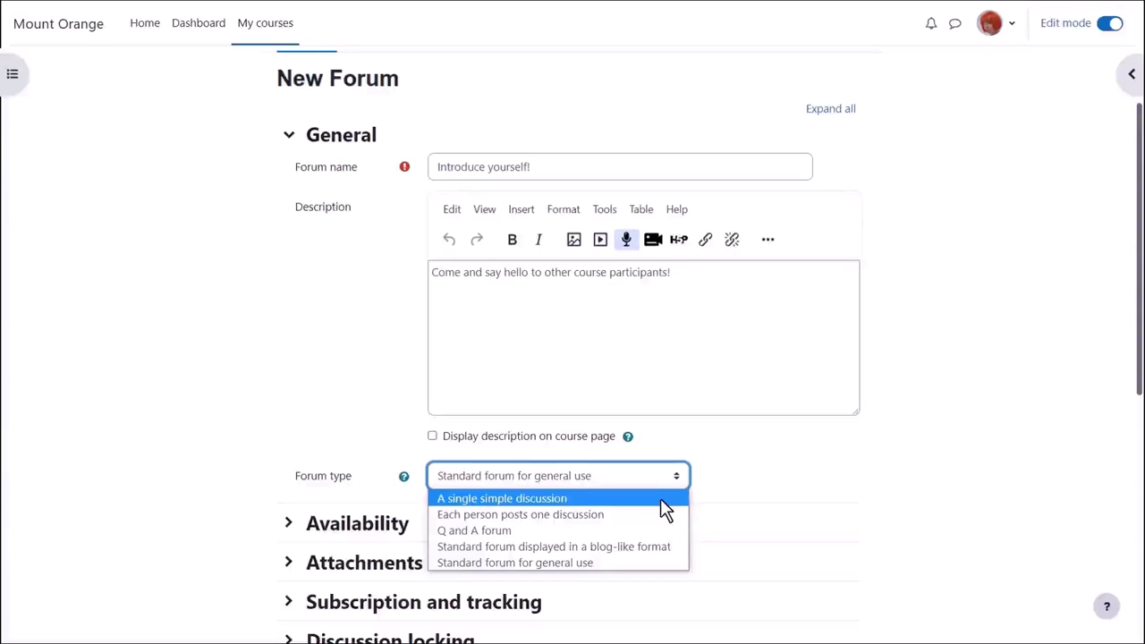
left_click(706, 506)
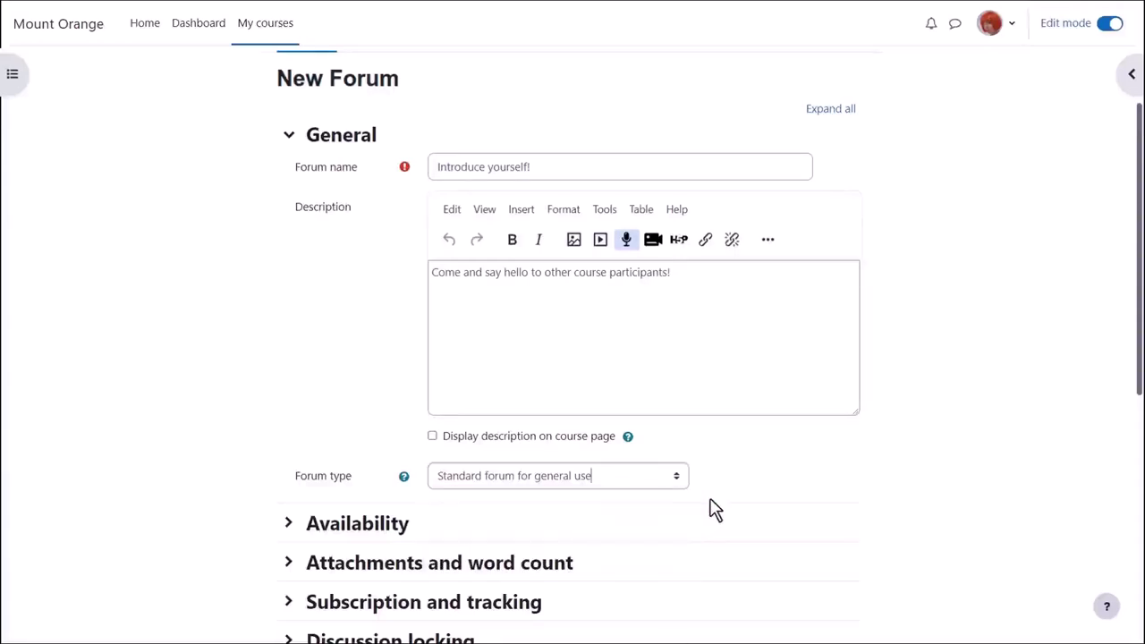
left_click(405, 480)
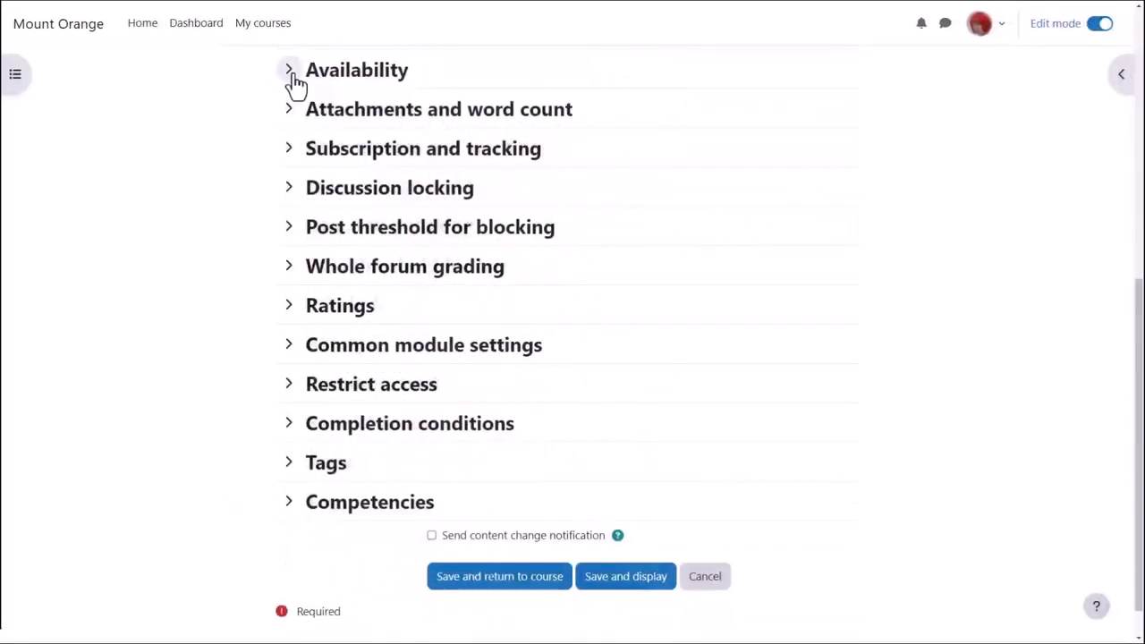
Examine the forum's Availability dates and its Attachments and word count settings, including the choices for displaying the word count.
left_click(291, 76)
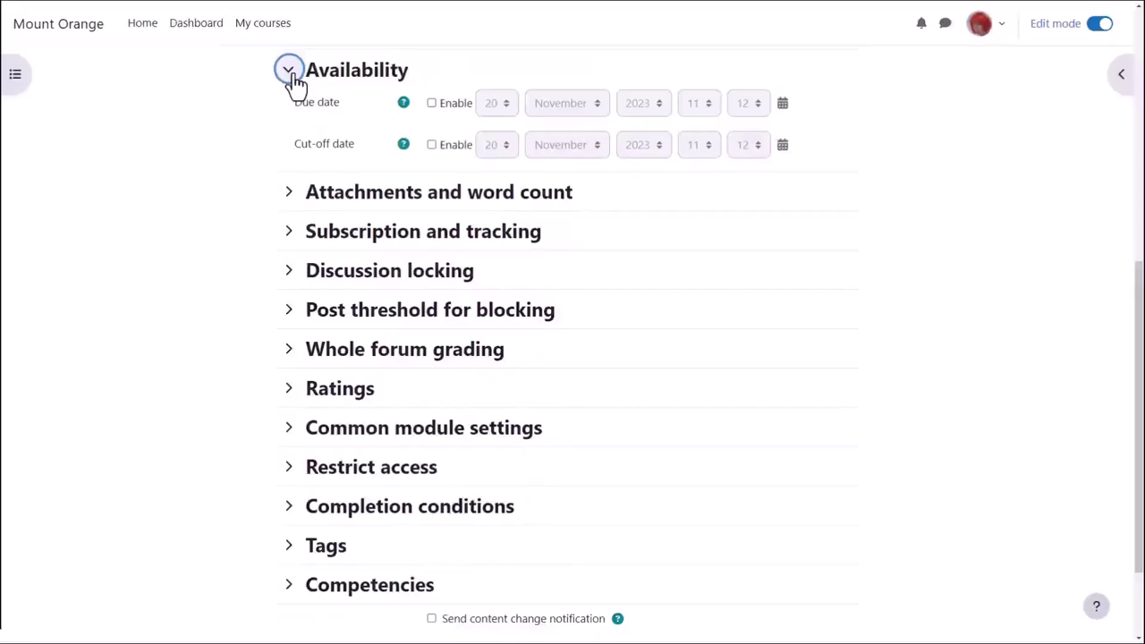
left_click(290, 75)
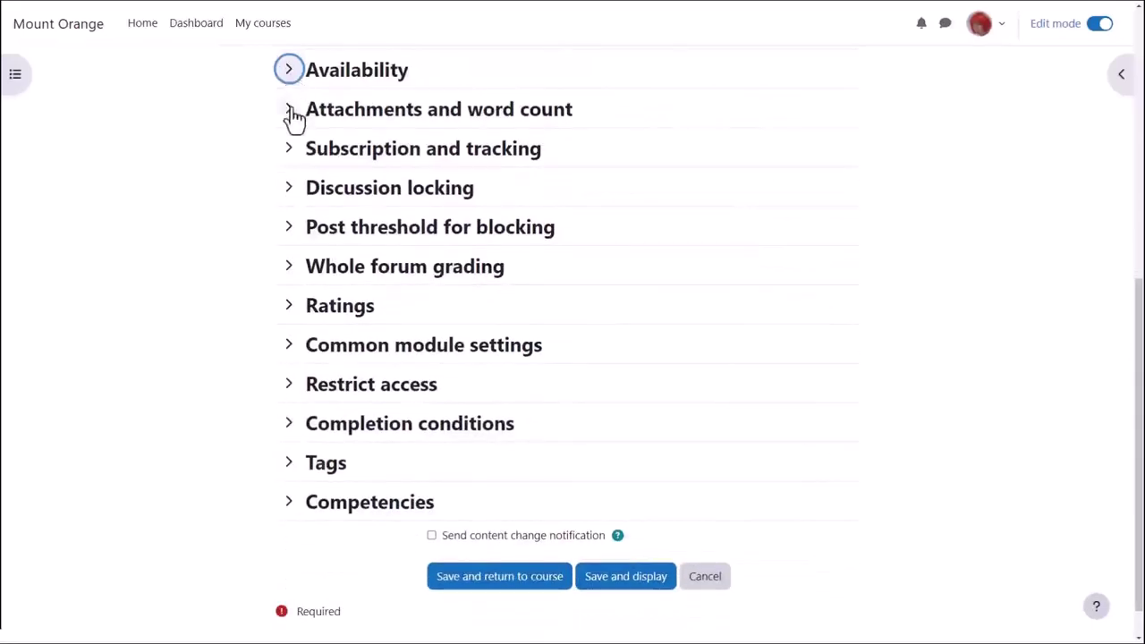
left_click(290, 111)
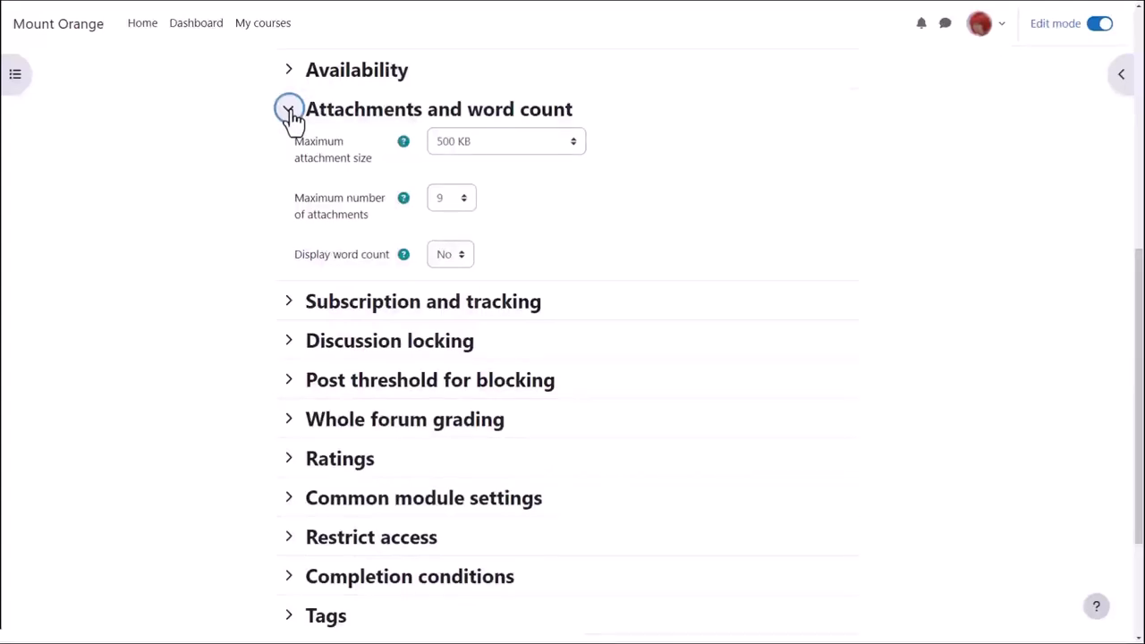
left_click(451, 255)
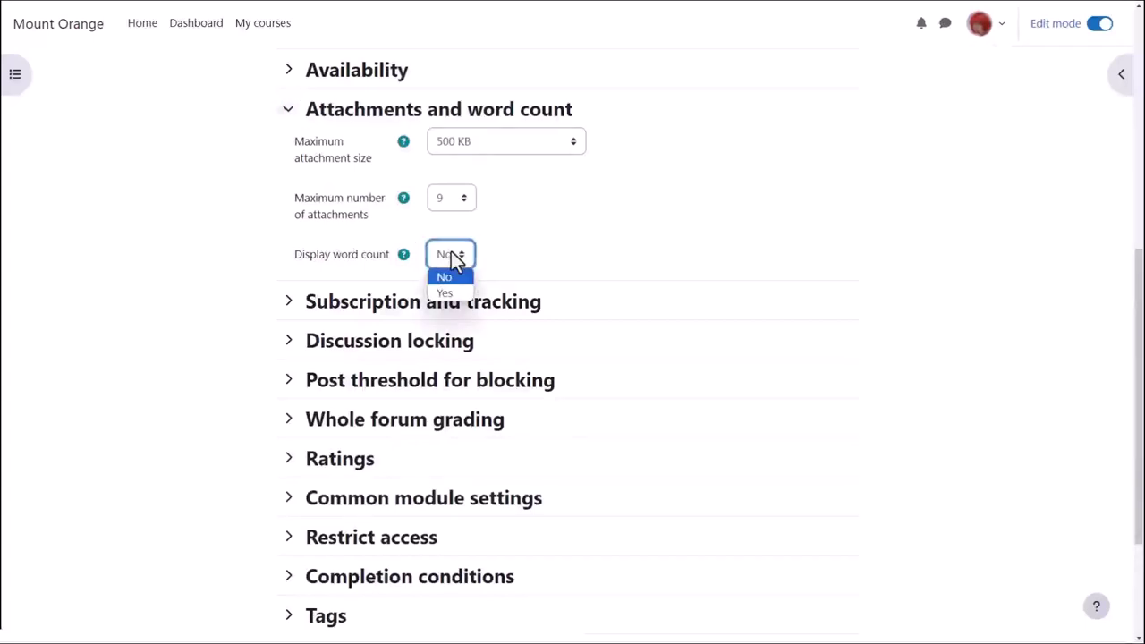
left_click(451, 255)
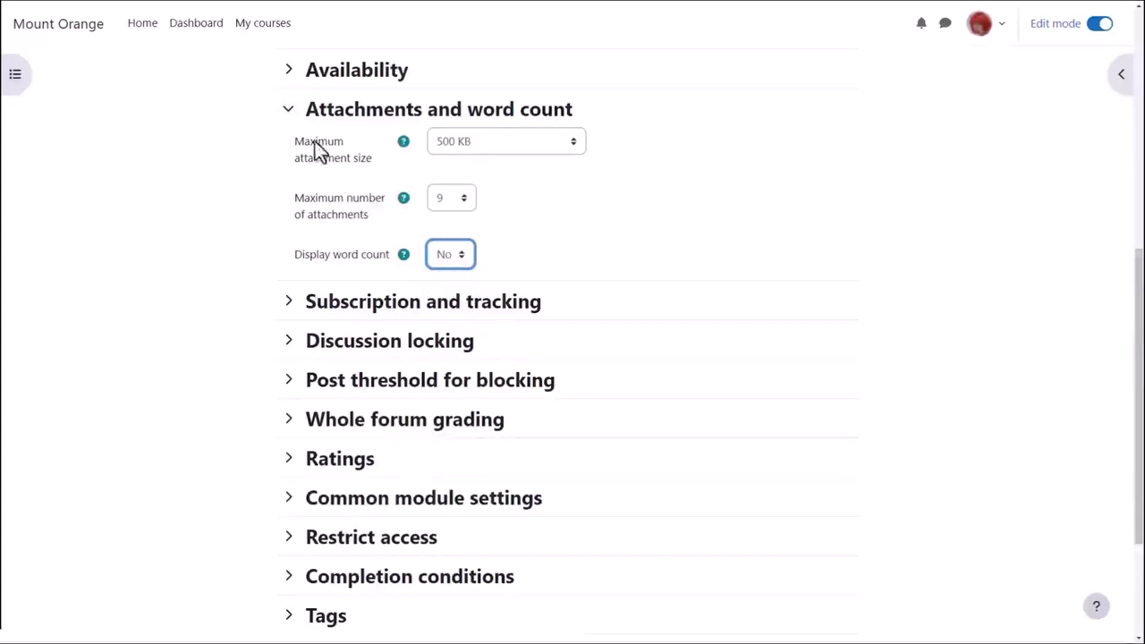
left_click(289, 111)
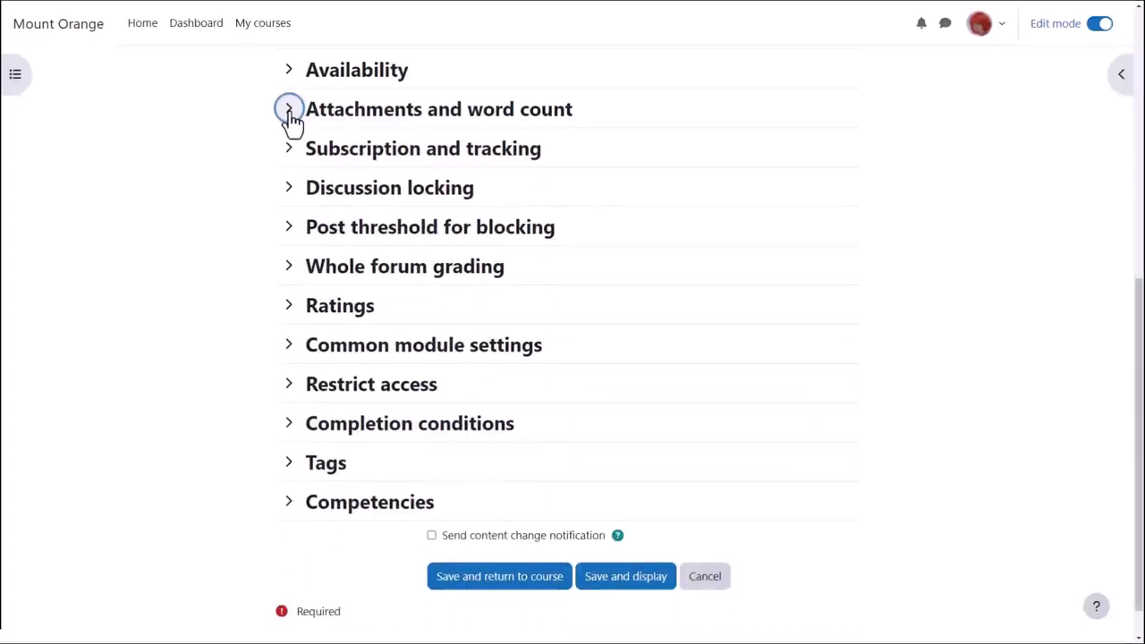
Examine the forum's subscription mode choices, read tracking and discussion locking settings.
left_click(289, 150)
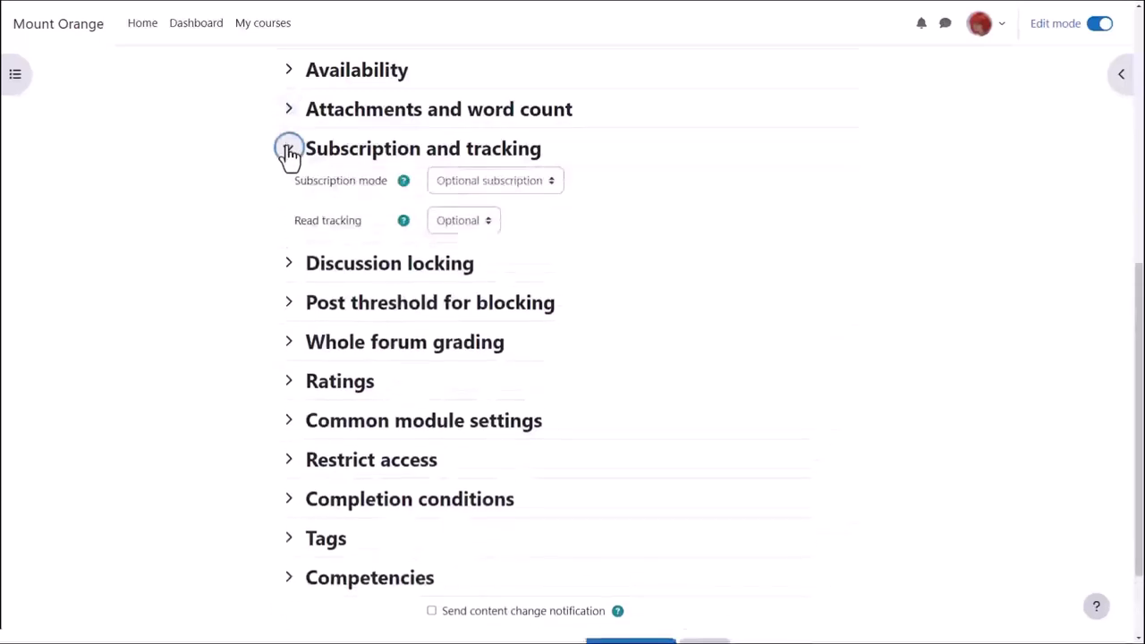
left_click(543, 188)
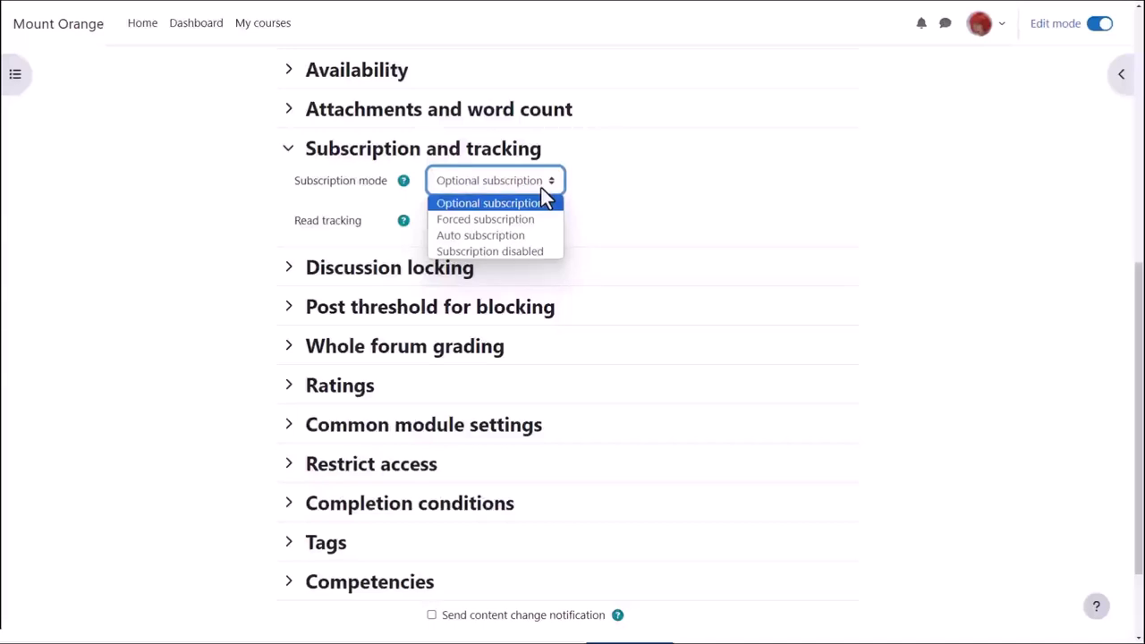
left_click(541, 188)
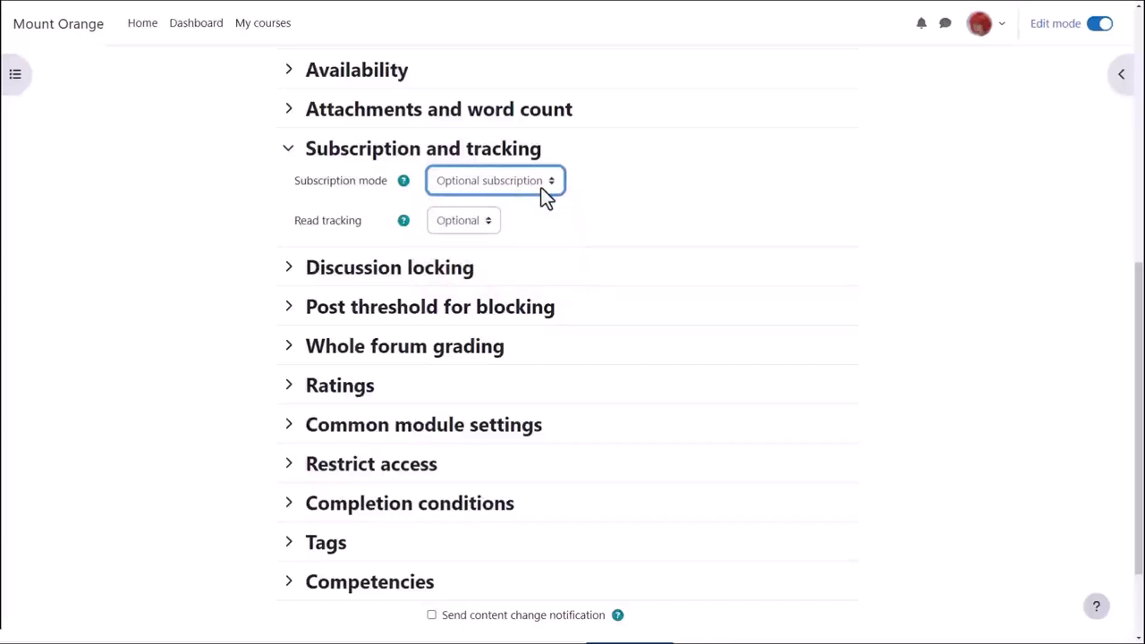
left_click(277, 149)
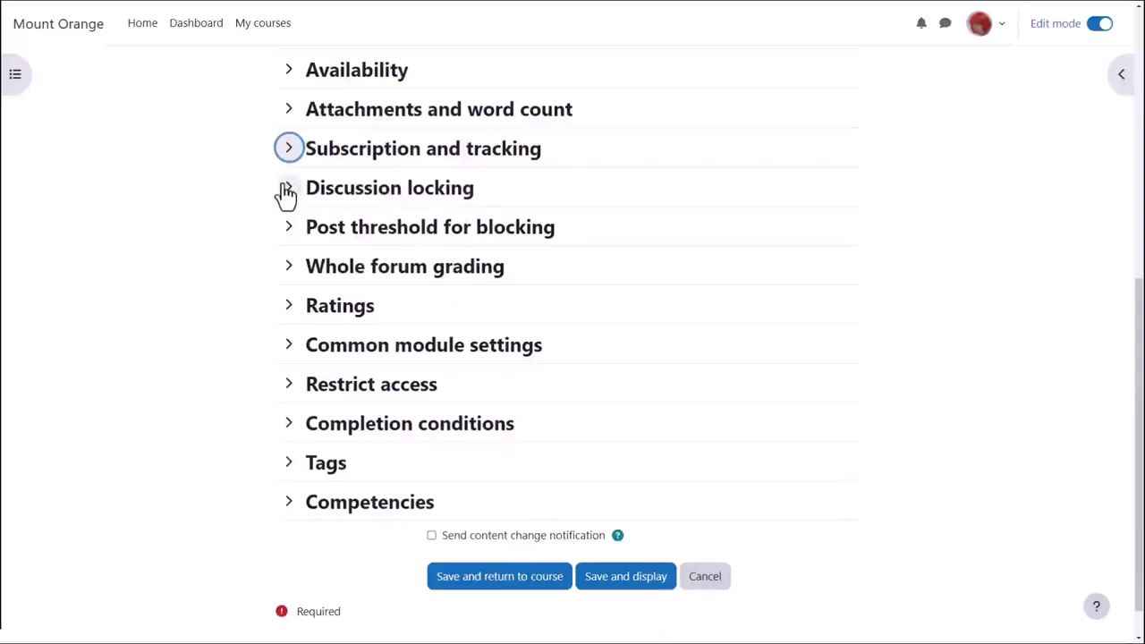
left_click(285, 191)
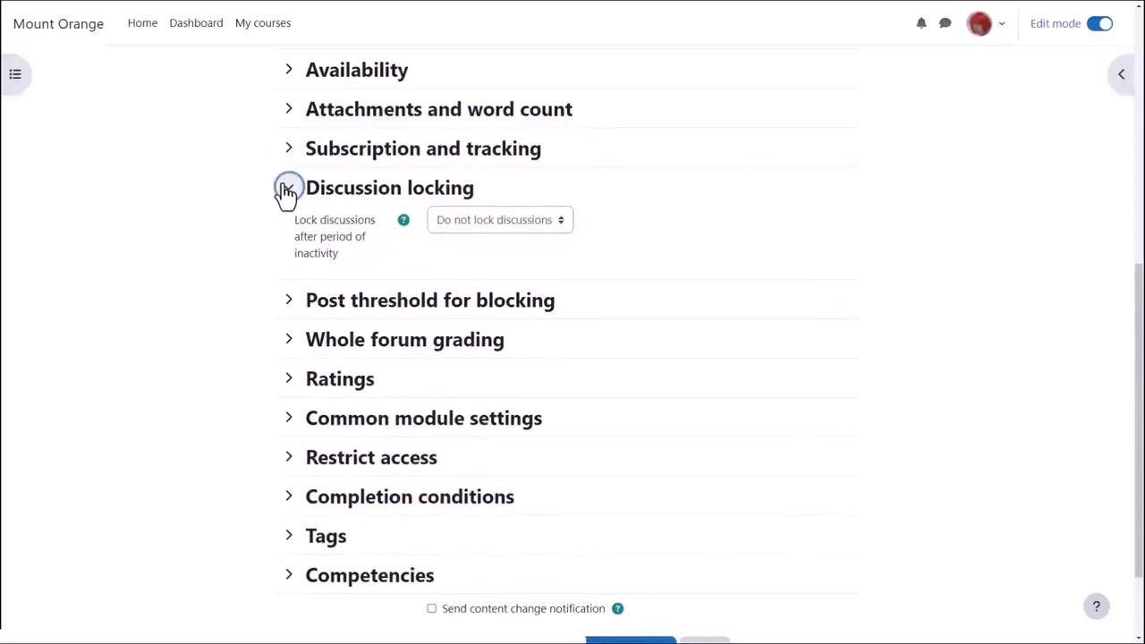
left_click(285, 191)
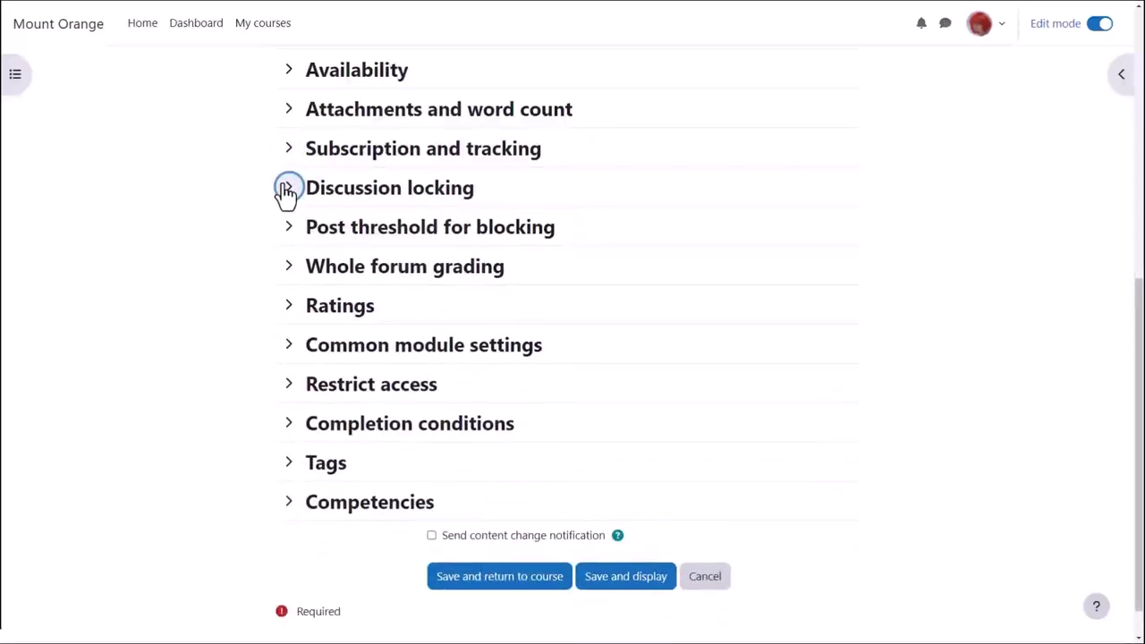
Examine the grade types available for Whole forum grading.
left_click(289, 269)
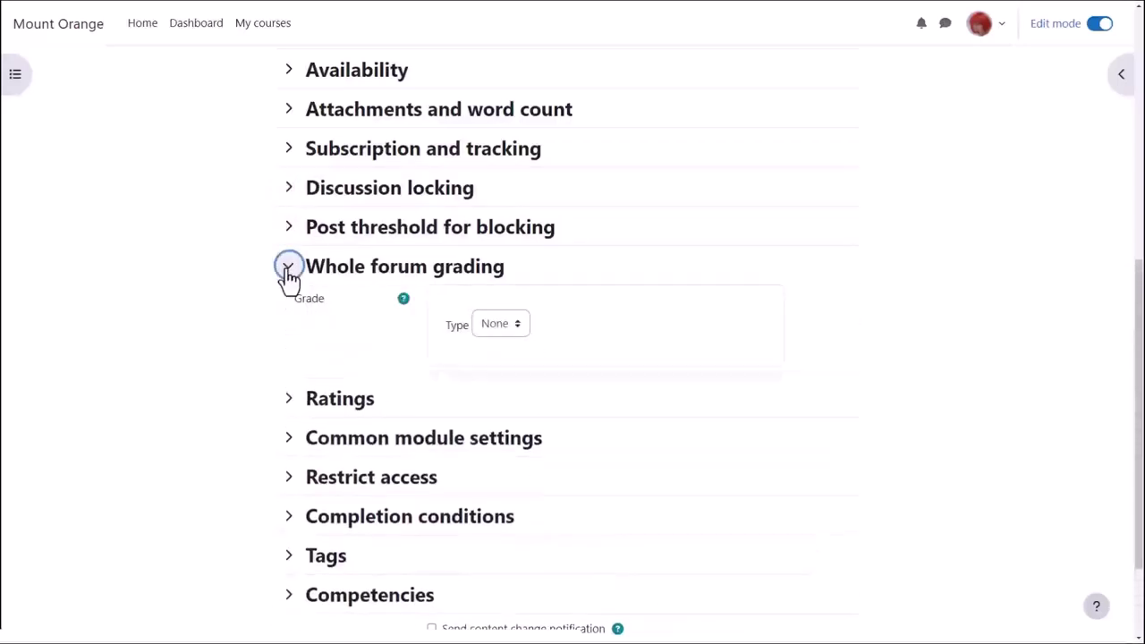
left_click(500, 327)
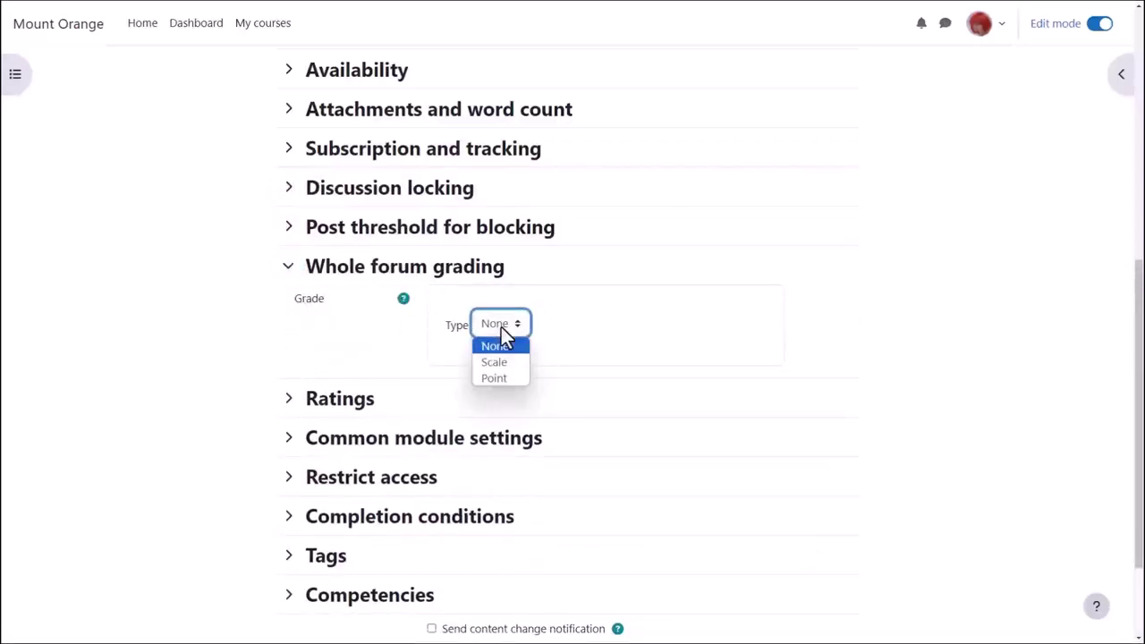
left_click(501, 327)
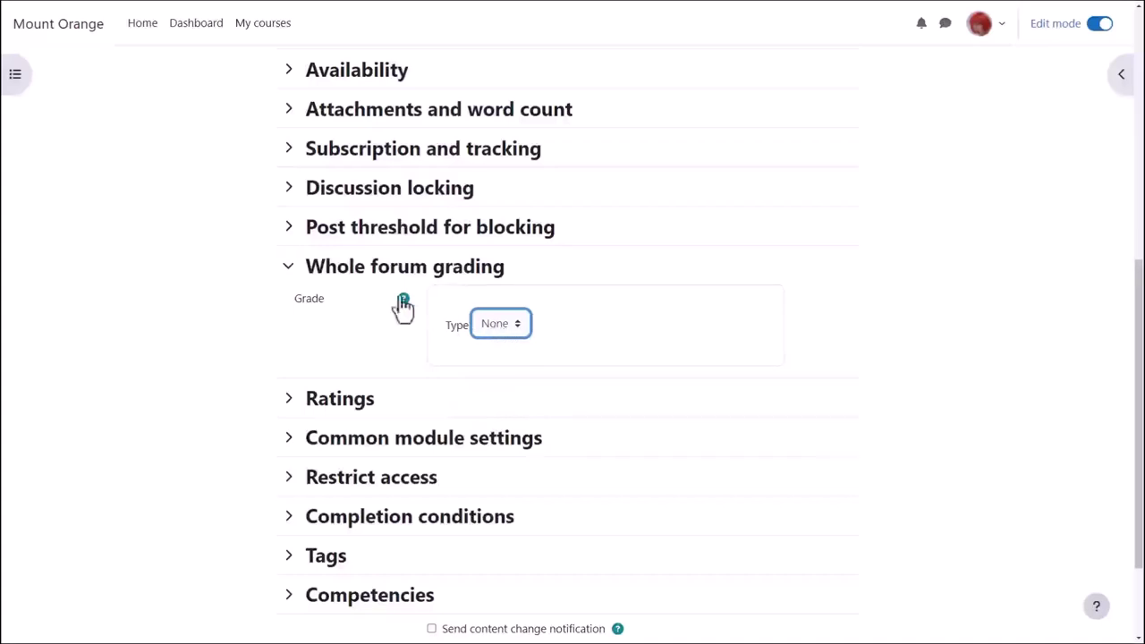
left_click(291, 269)
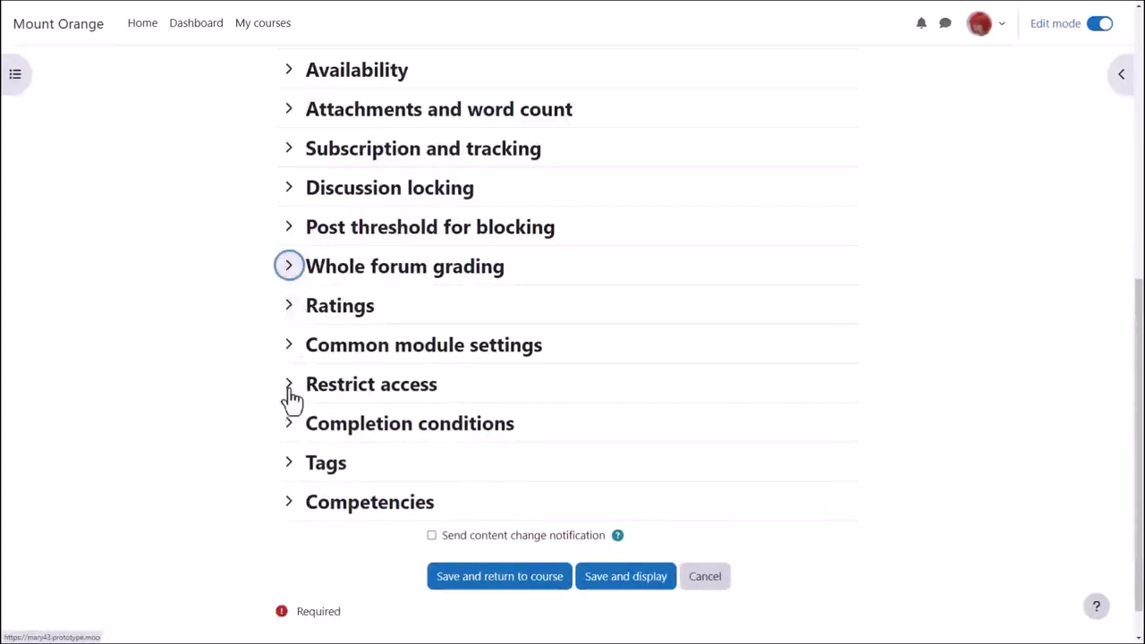
Set the completion conditions to Add requirements with 1 started discussion or posted reply, and save the forum, returning to the course.
left_click(287, 426)
scroll(288, 432, "down", 2)
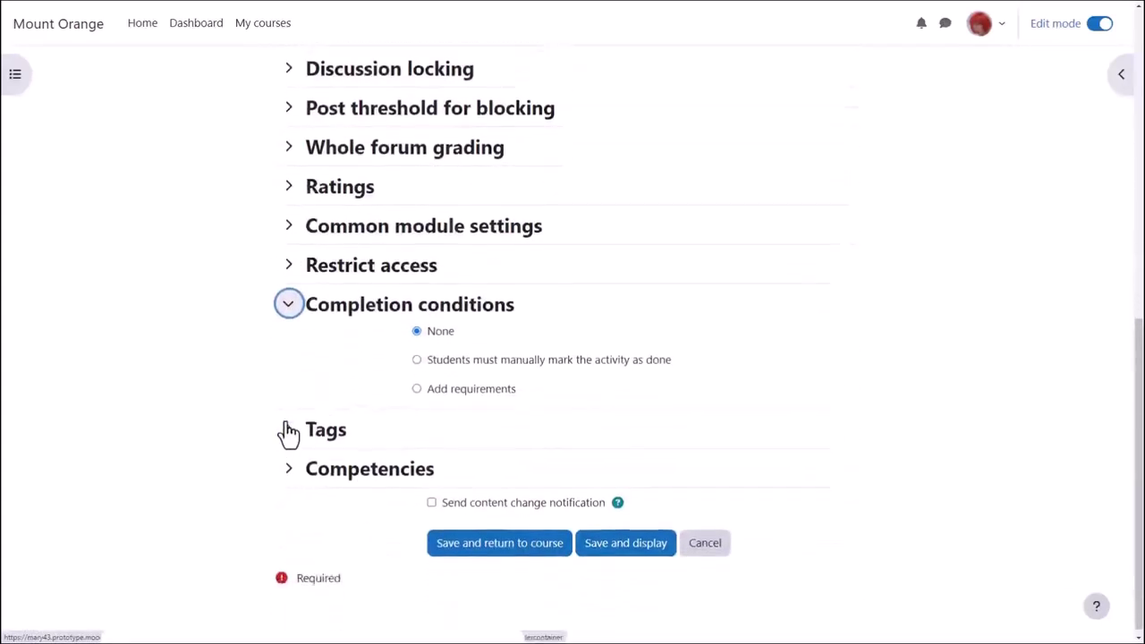
left_click(417, 360)
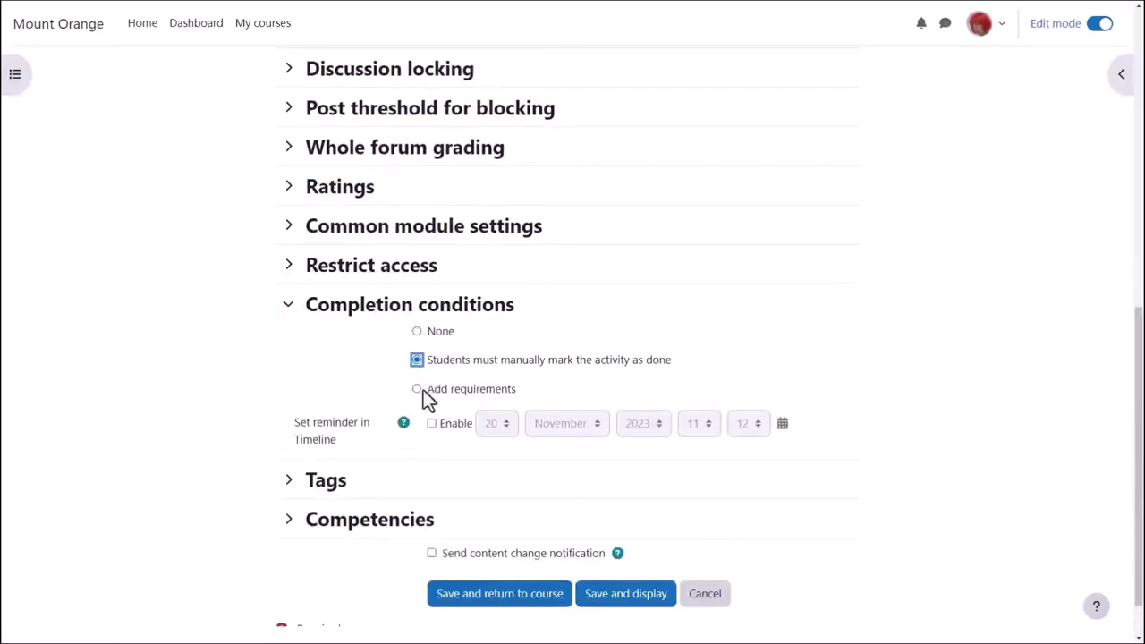
left_click(418, 390)
scroll(395, 403, "down", 3)
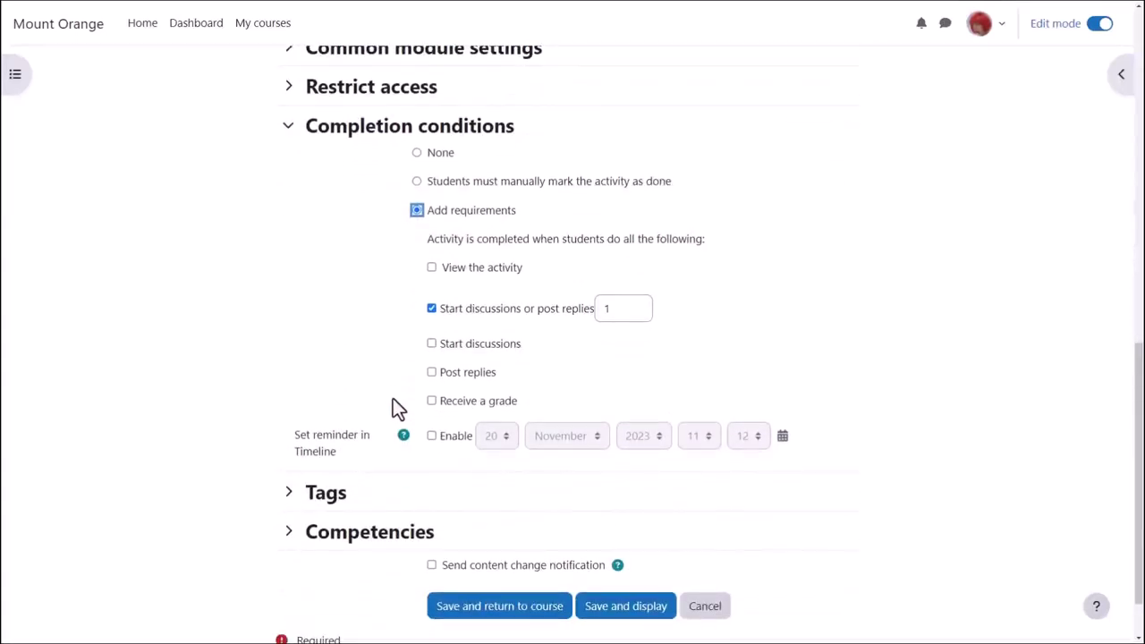
scroll(393, 403, "down", 1)
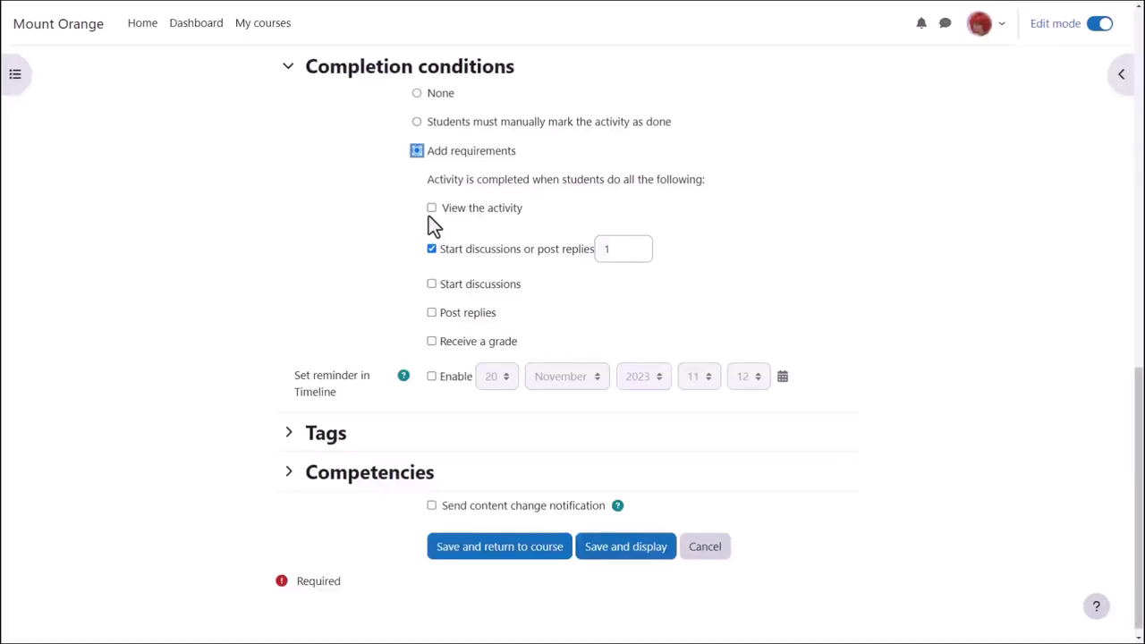
left_click(289, 75)
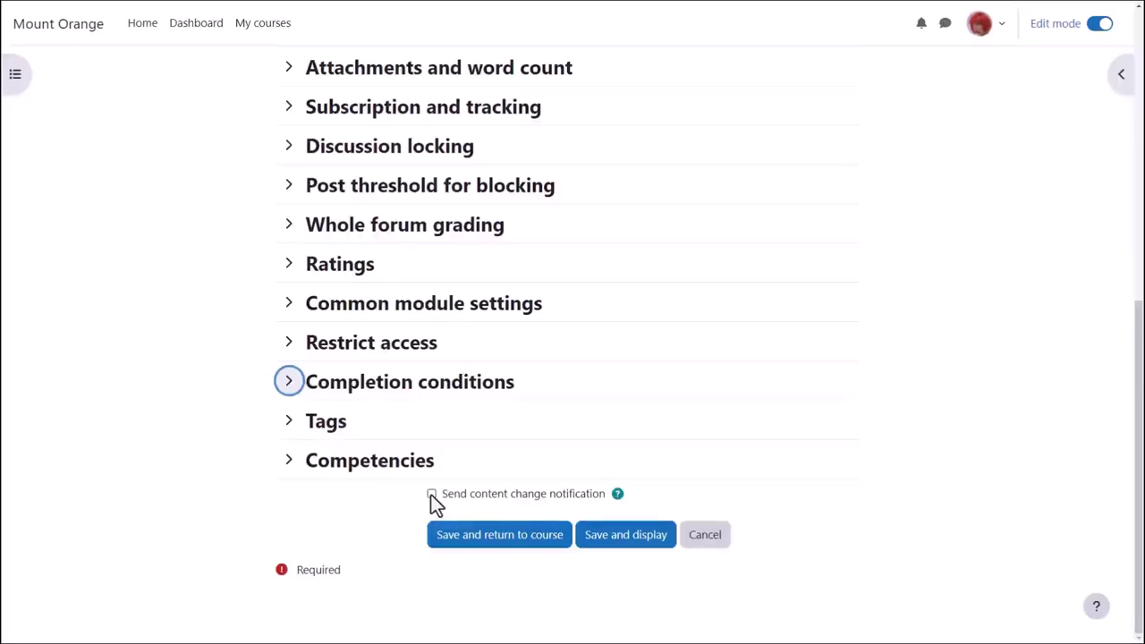
left_click(456, 535)
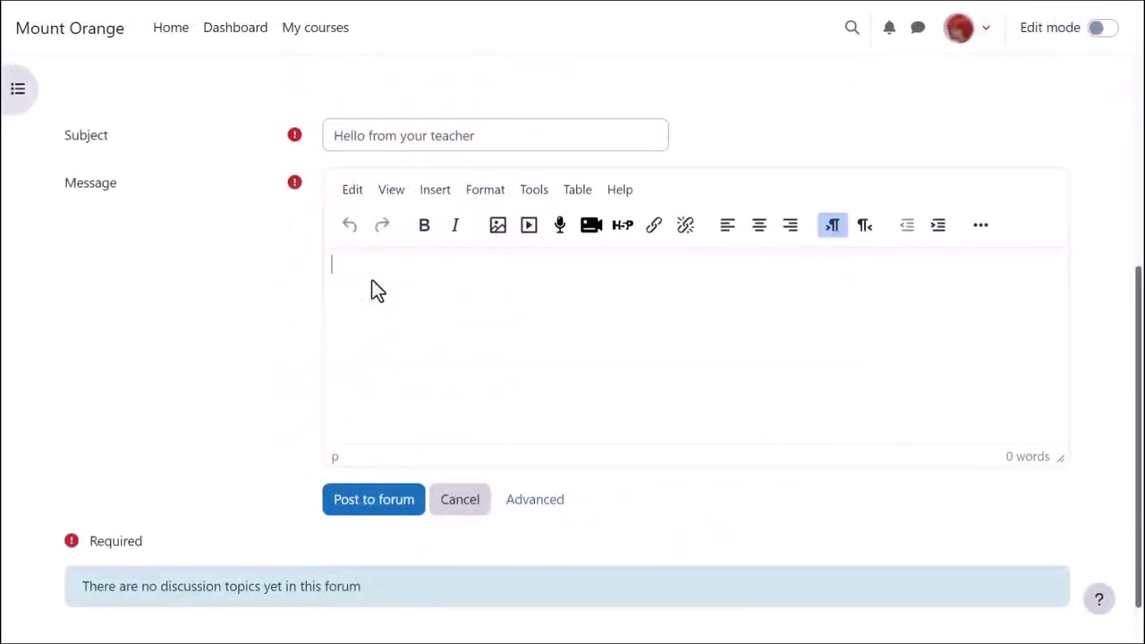
Write a message giving the teacher's full name, welcoming students this semester and mentioning the profile interests and regularly updated blog; open the advanced posting options.
type("I'm Sam Green and I'm very happy to be your teacher this semester. You'll find my interests in my profile and I invite you to look at my blog which I keep regularly updated.")
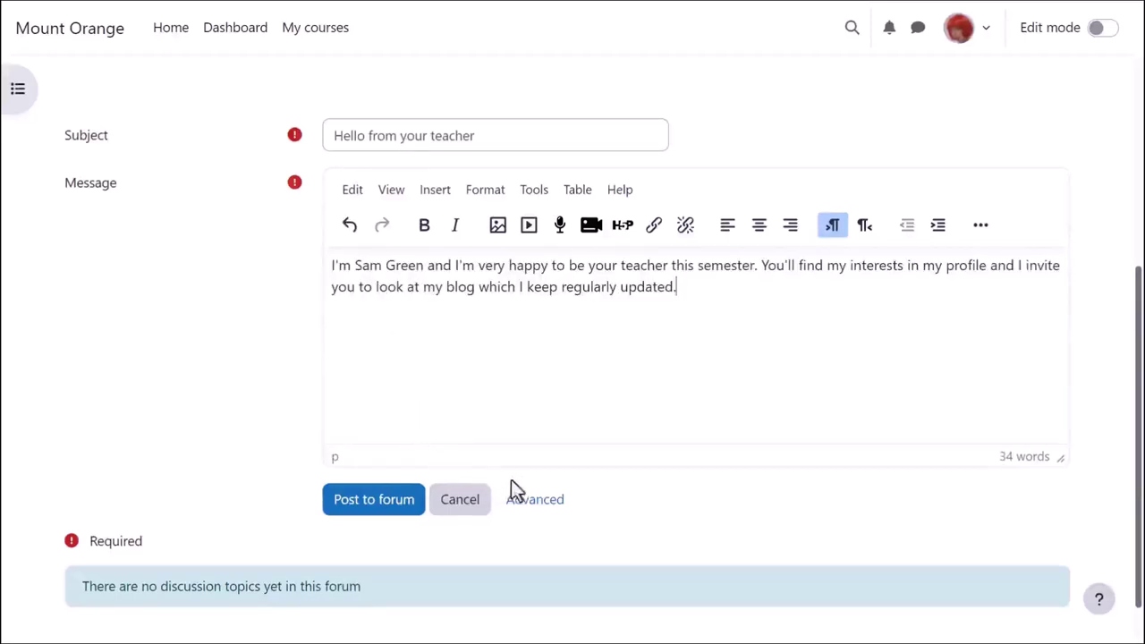
left_click(558, 506)
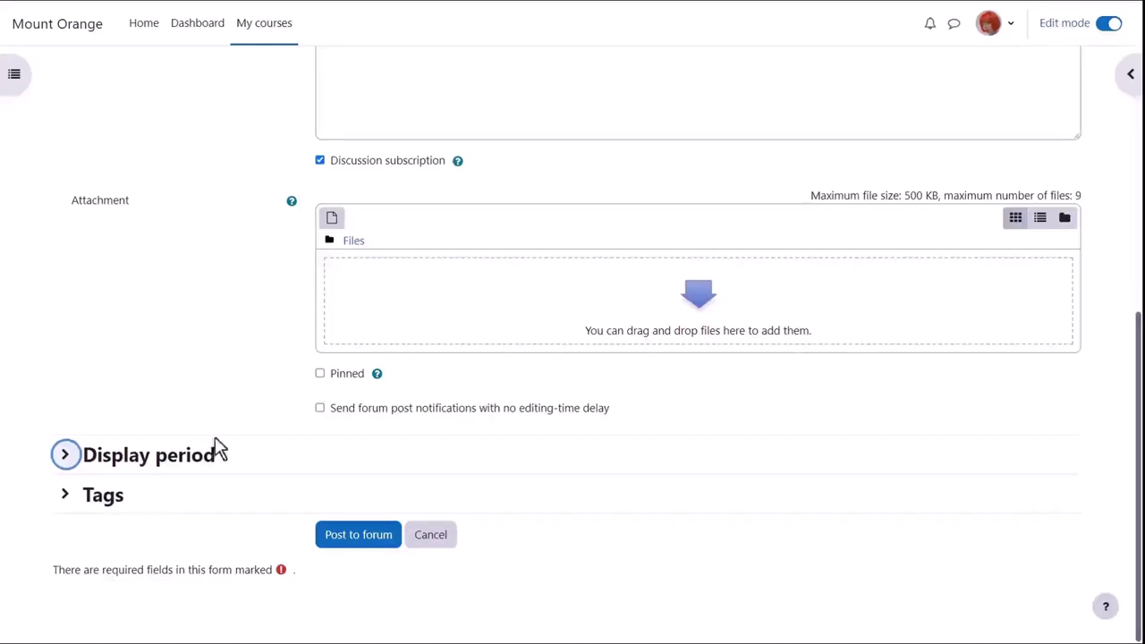
Review the discussion's display period settings and mark the discussion as pinned.
left_click(66, 456)
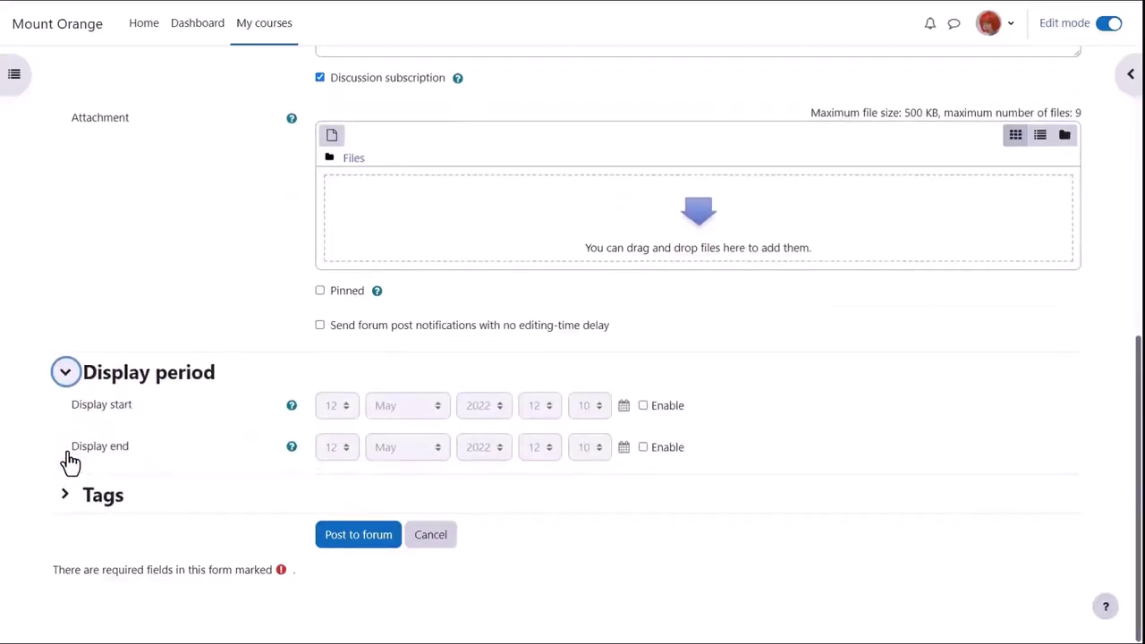
left_click(67, 375)
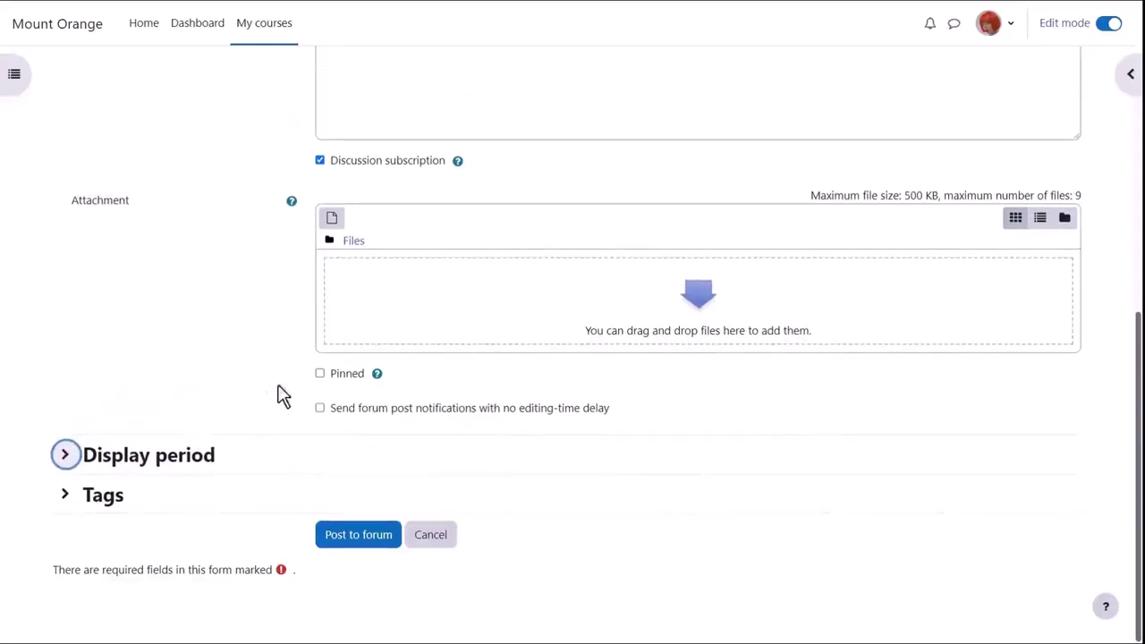
left_click(319, 374)
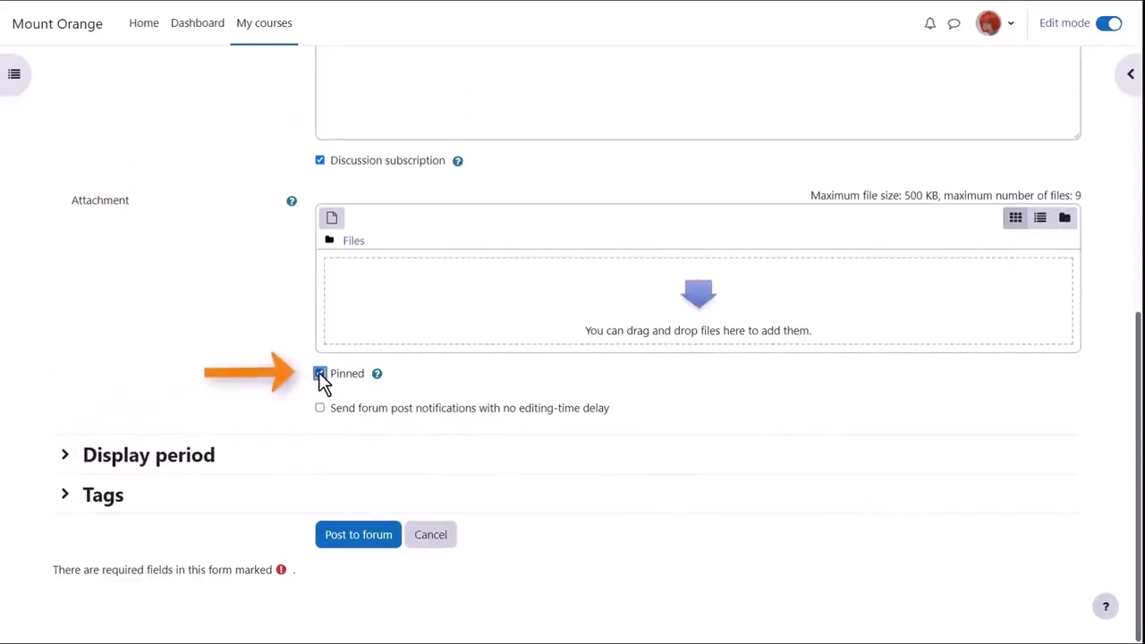
Post the pinned welcome discussion to the forum.
left_click(356, 537)
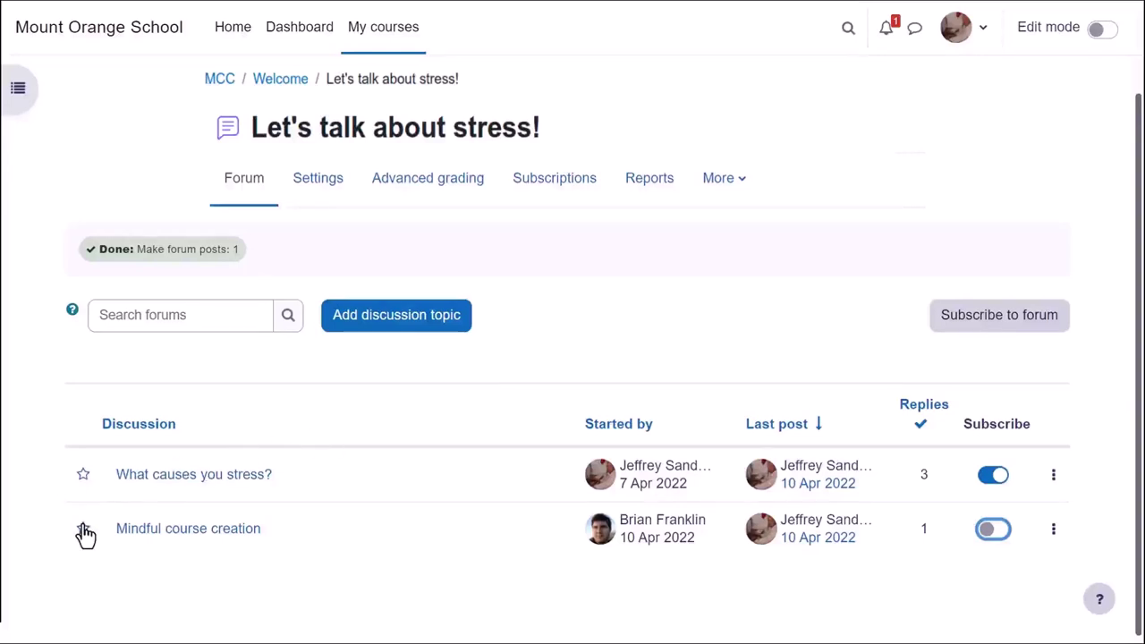
Star the Mindful course creation discussion in the Let's talk about stress! forum and subscribe to it.
left_click(81, 529)
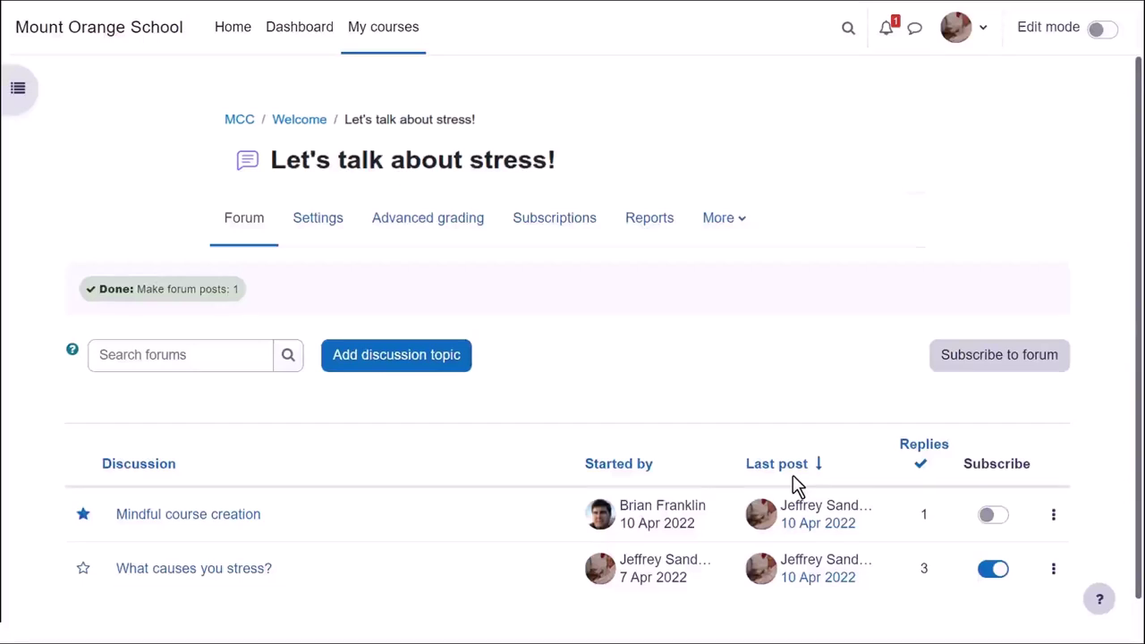
left_click(993, 516)
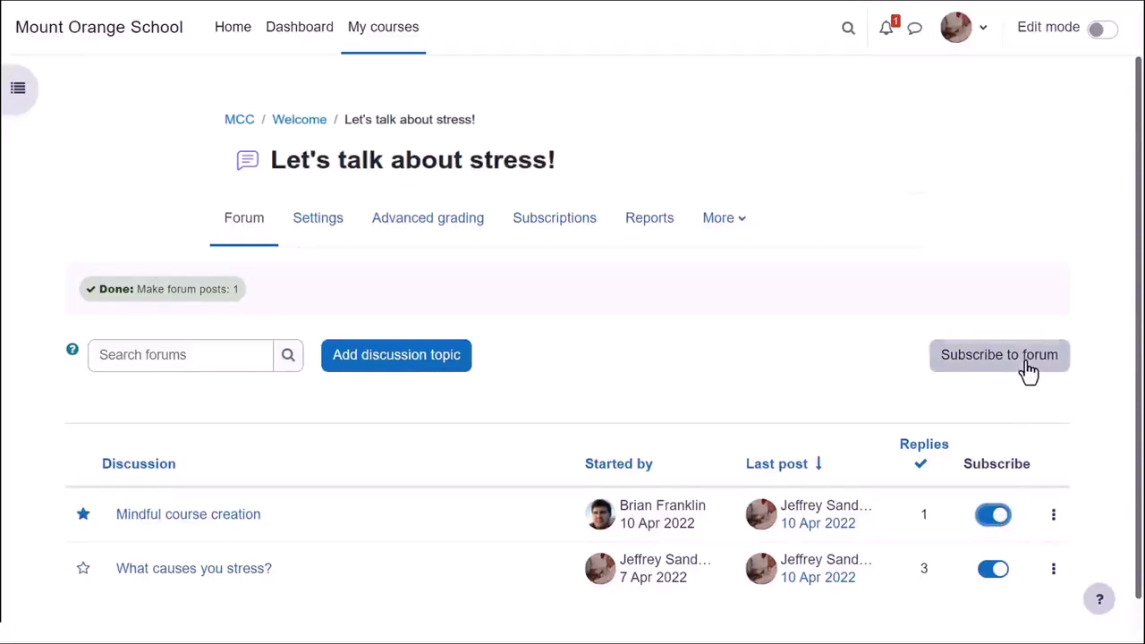
Pin the Mindful course creation discussion and check the option for locking it without applying it.
left_click(1053, 516)
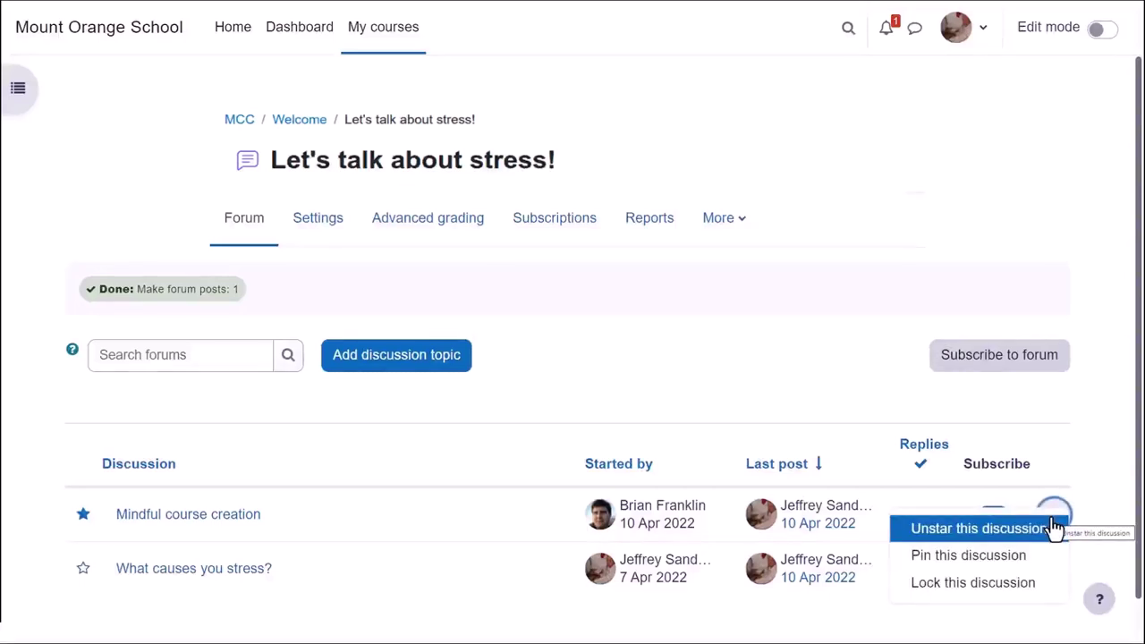
left_click(1035, 554)
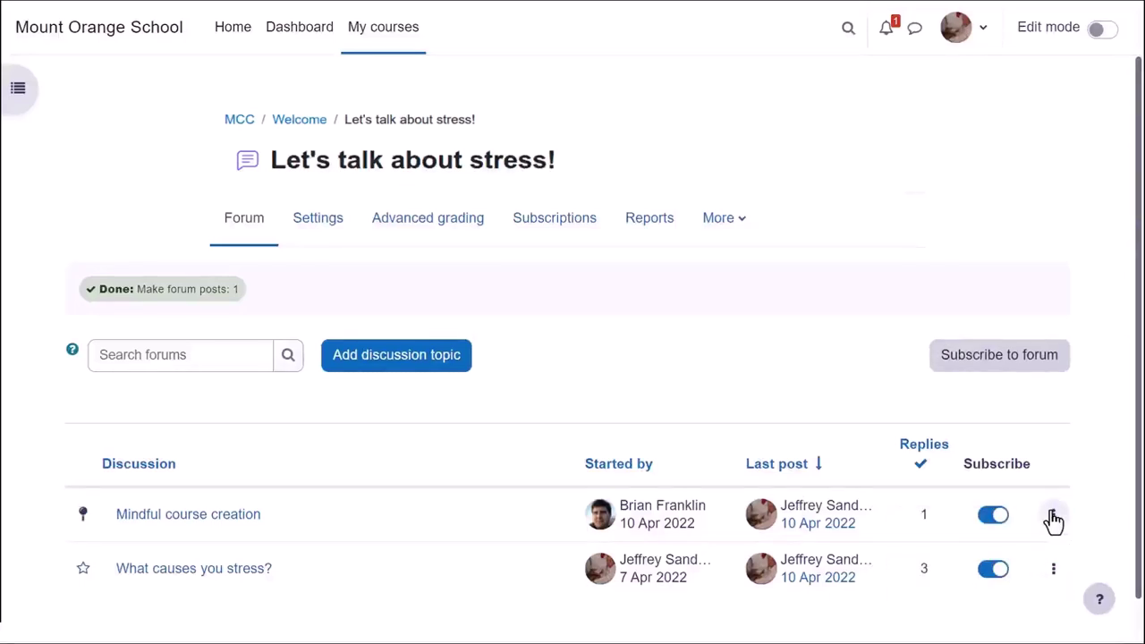
left_click(1053, 517)
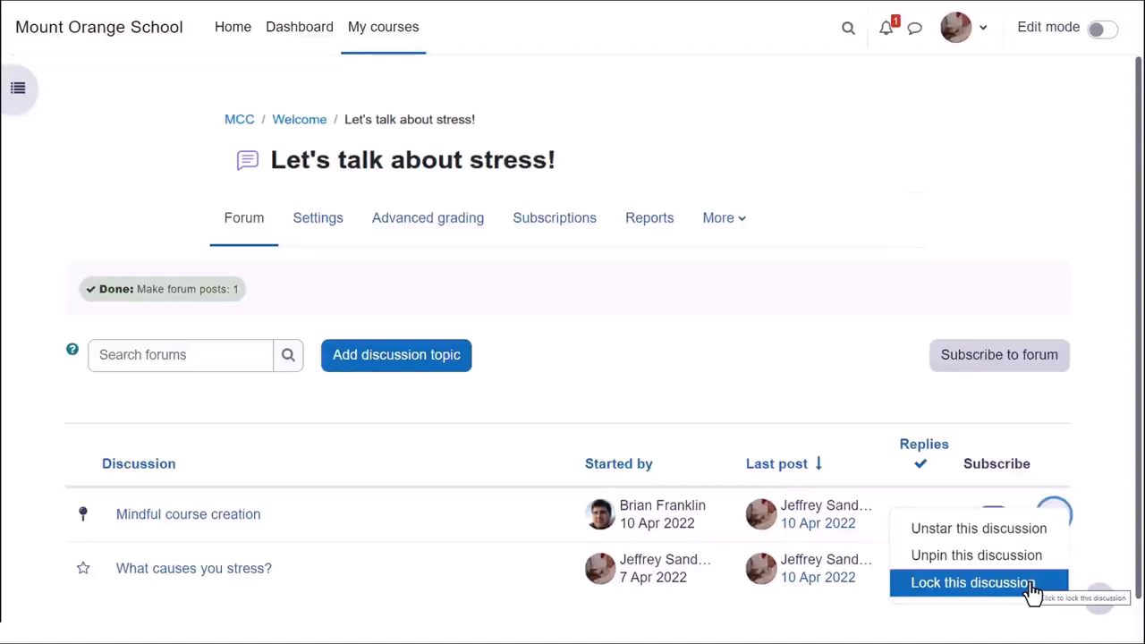
left_click(1110, 567)
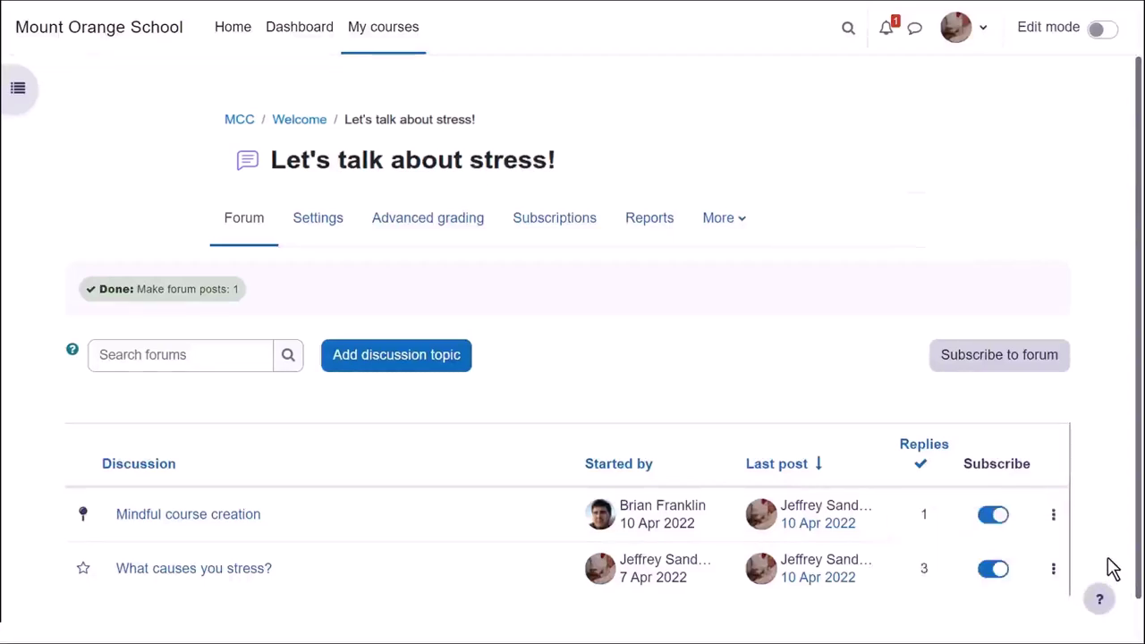
Open the What causes you stress? discussion and view its replies, including the private reply.
left_click(230, 573)
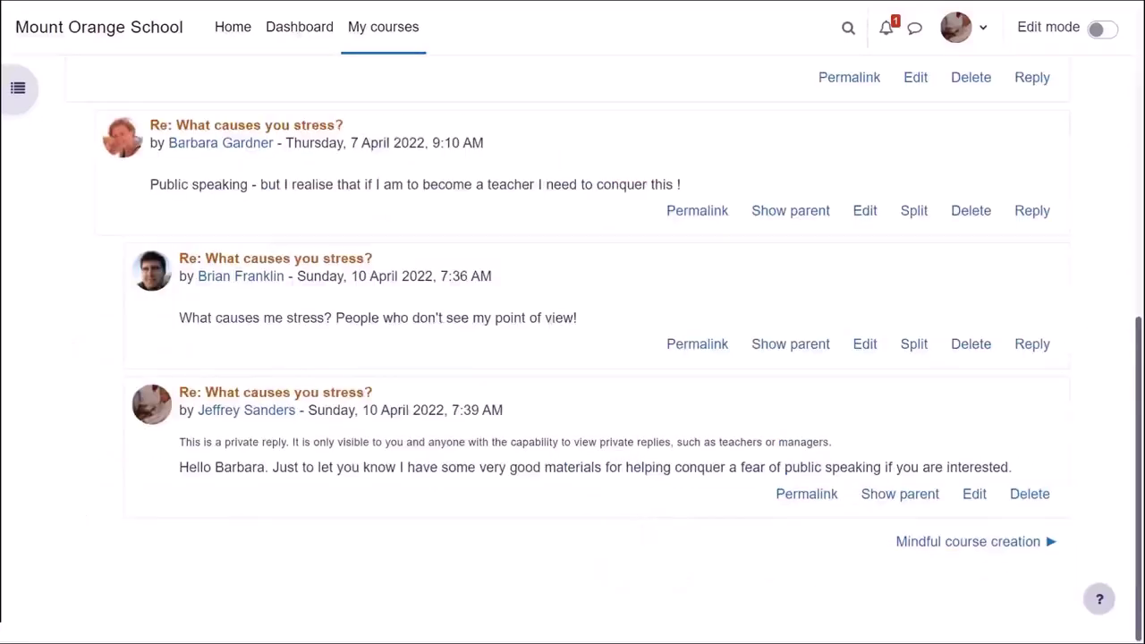